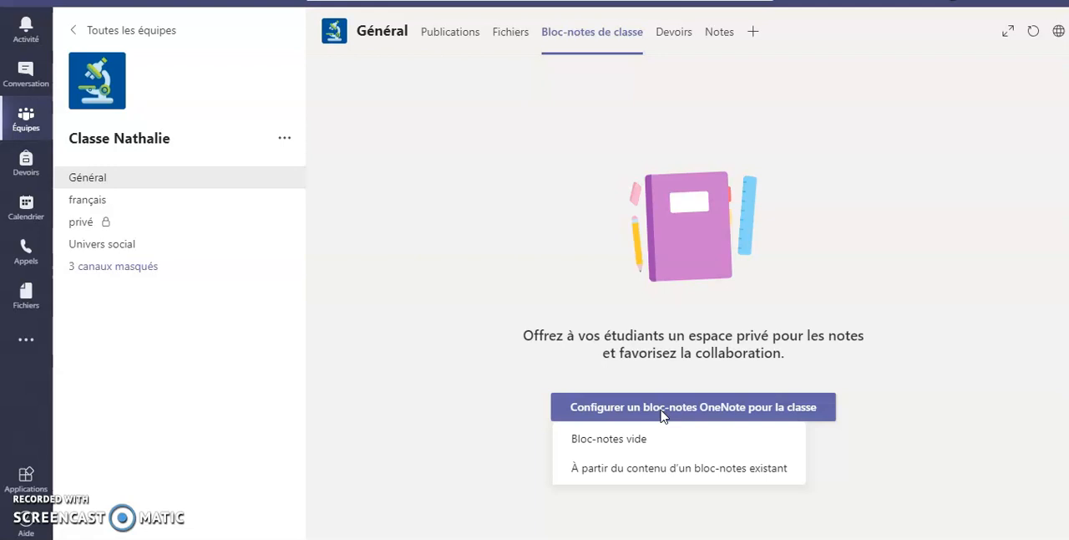
- Create a blank OneNote class notebook with the student sections Travail à domicile and Devoir
left_click(633, 442)
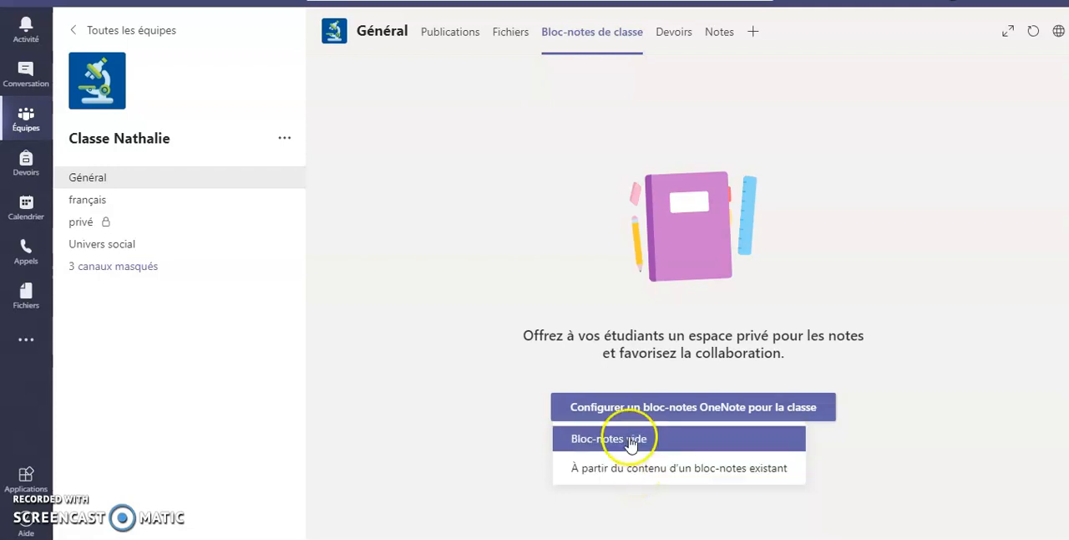
left_click(633, 443)
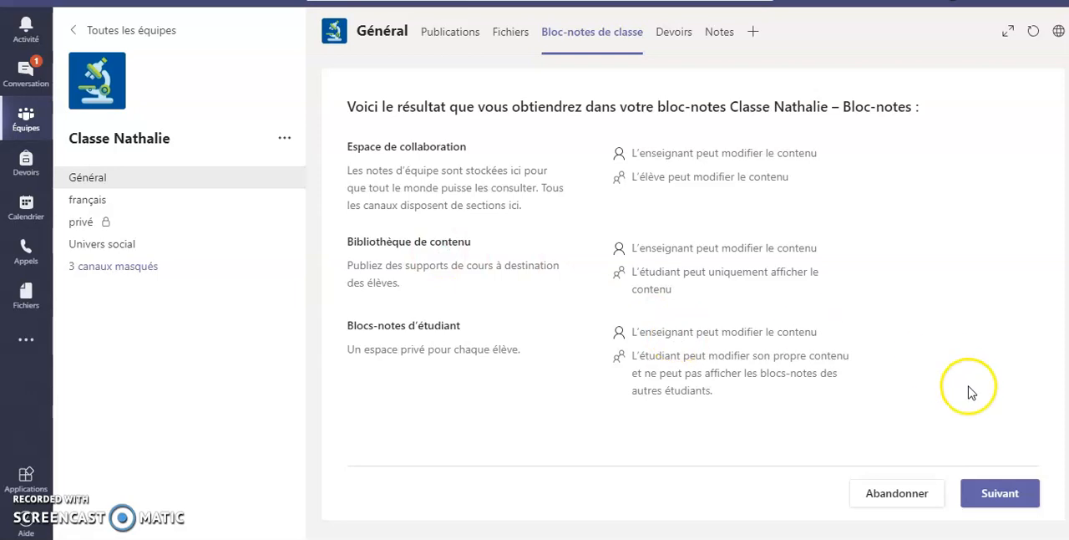
left_click(1009, 494)
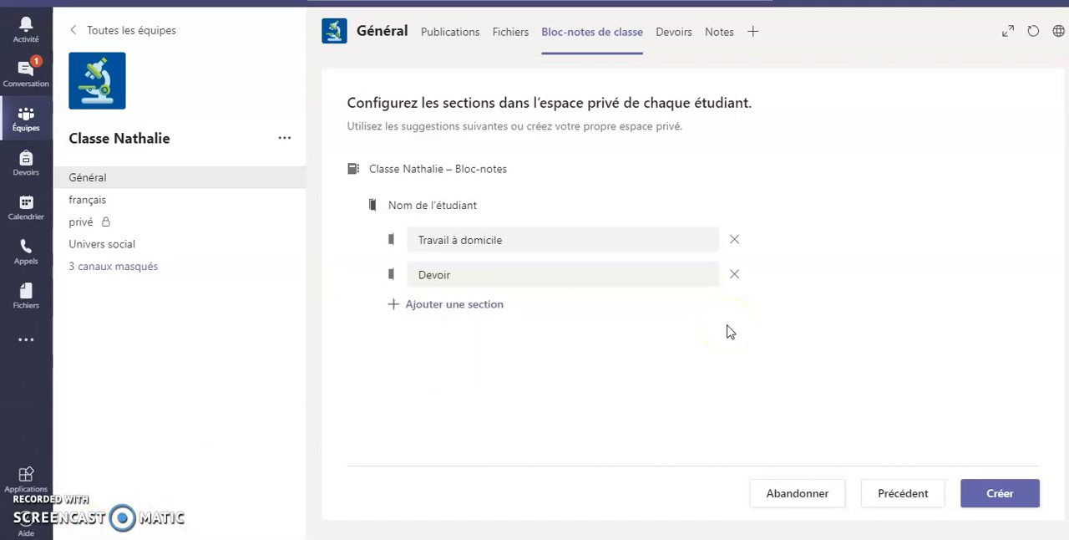
left_click(1002, 495)
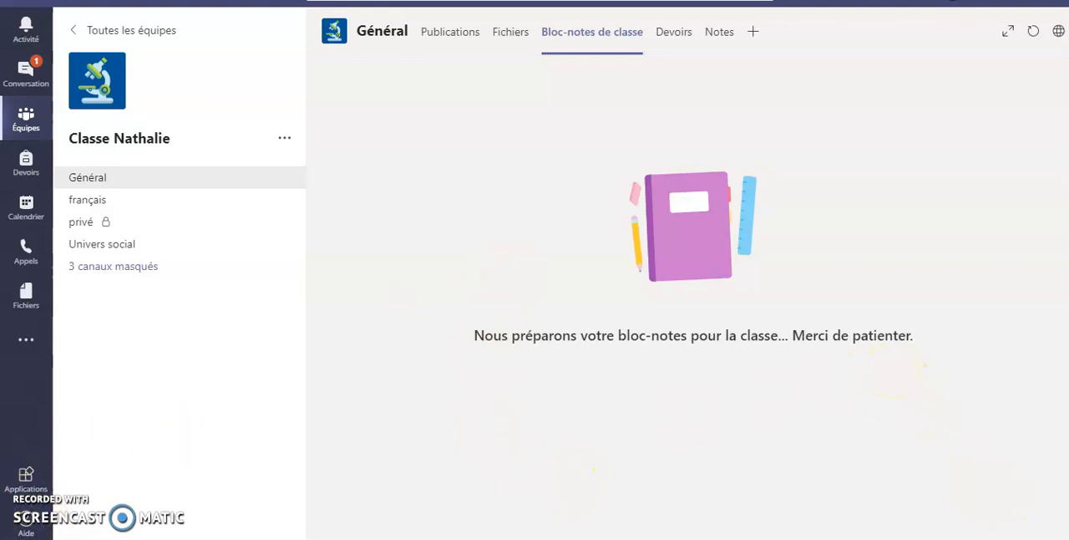
- Look through the notebook's welcome page, show its section navigation and expand the first student's section group
scroll(578, 508, "down", 10)
scroll(578, 508, "down", 4)
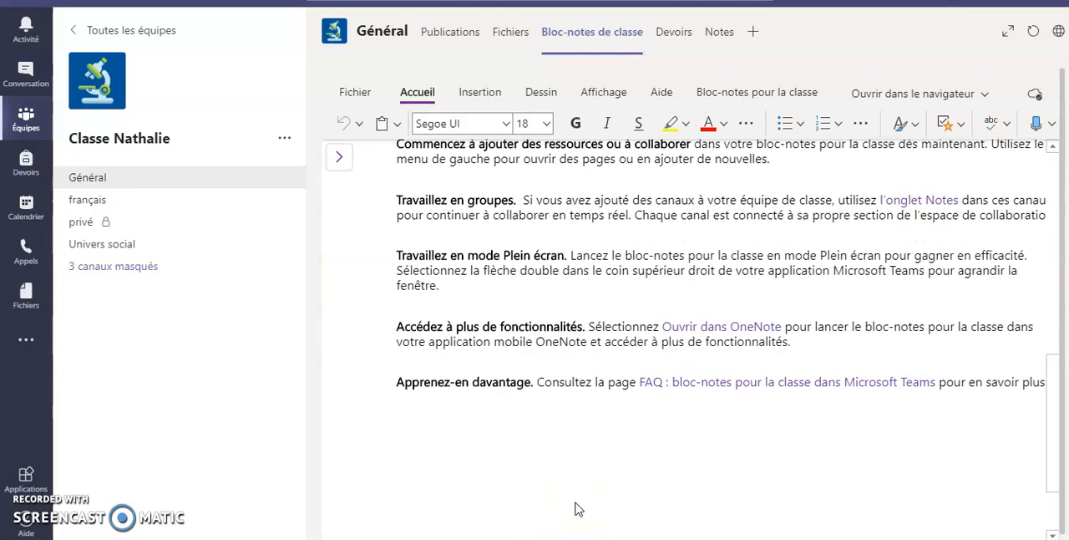
scroll(578, 508, "up", 14)
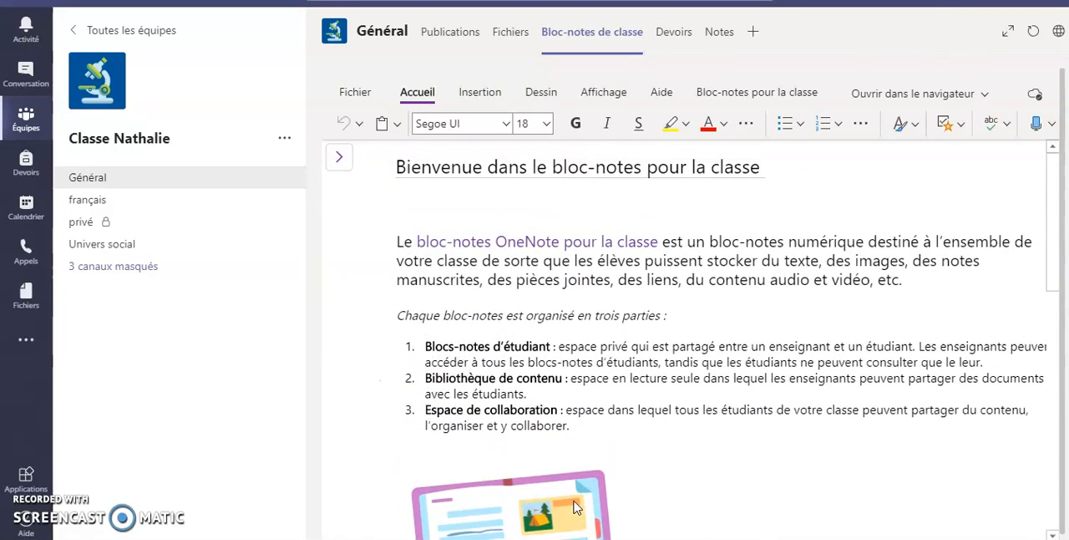
left_click(344, 159)
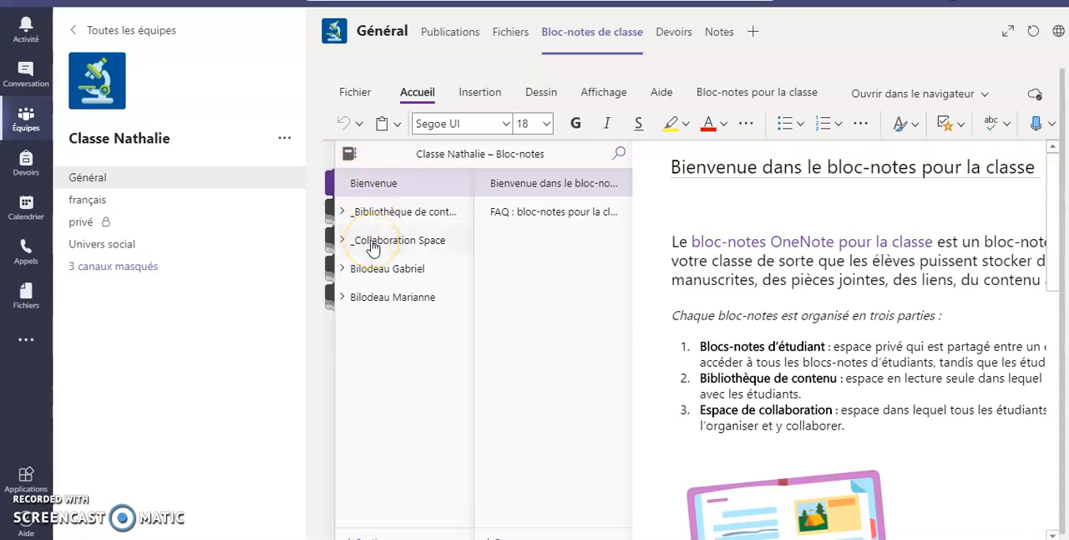
left_click(344, 268)
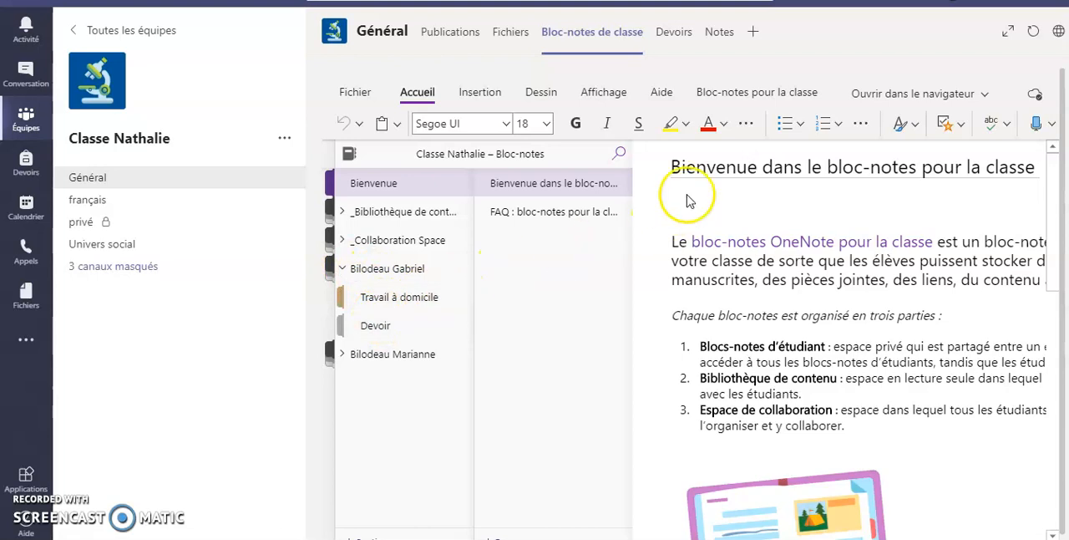
- Expand the class notebook tab to full view and open the notebook in the OneNote desktop application
left_click(1019, 42)
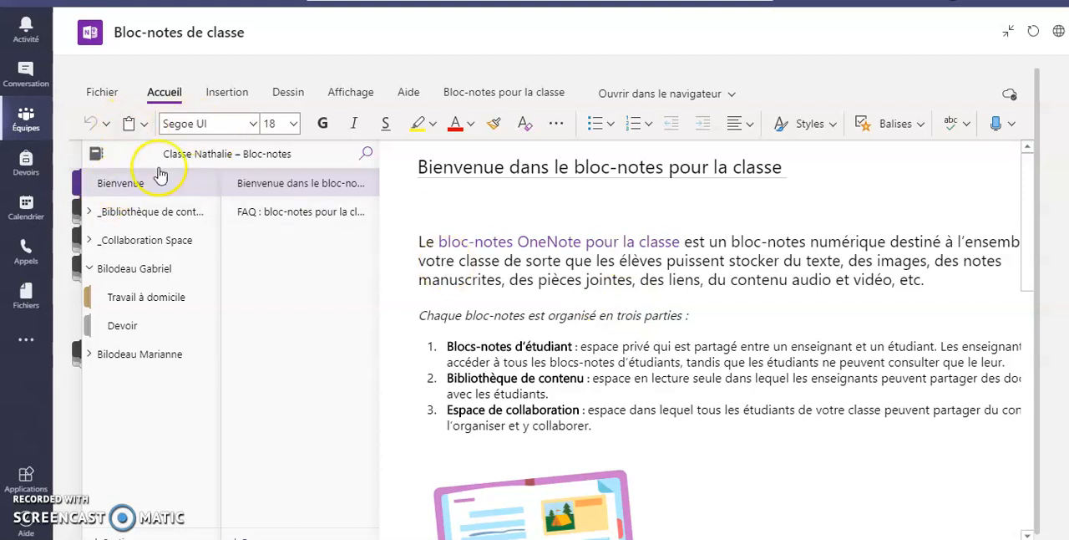
left_click(481, 215)
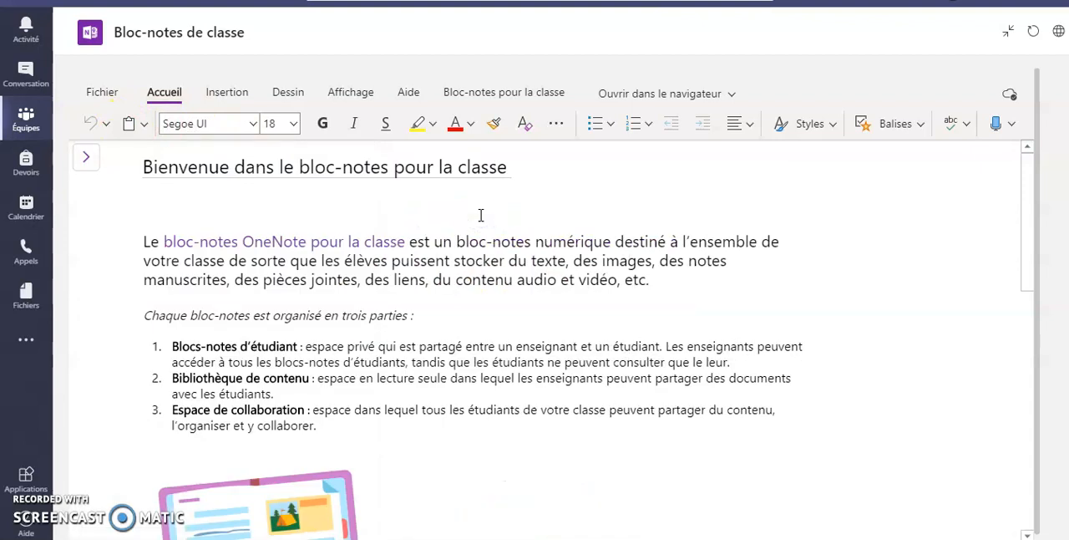
left_click(480, 216)
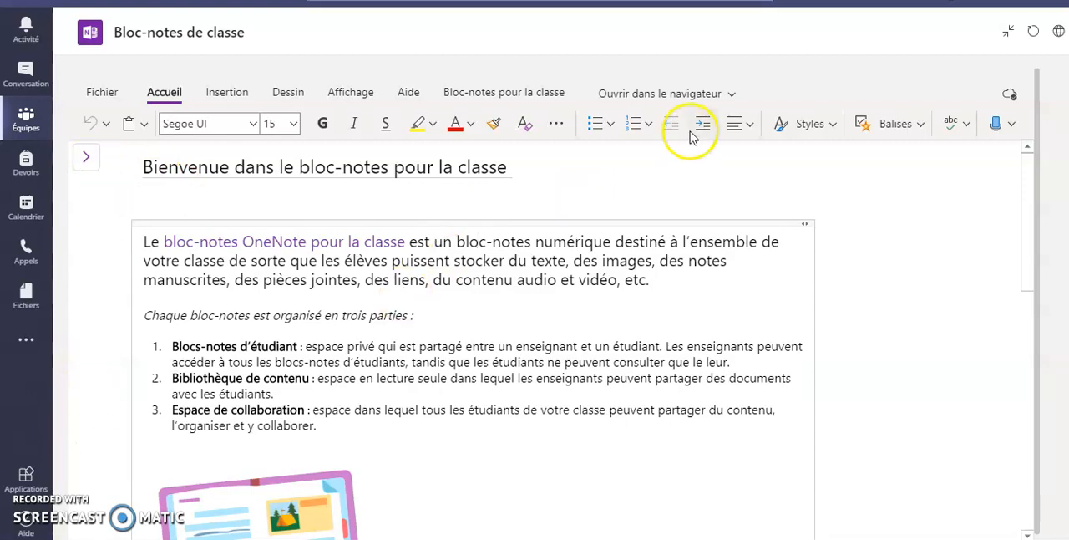
left_click(686, 97)
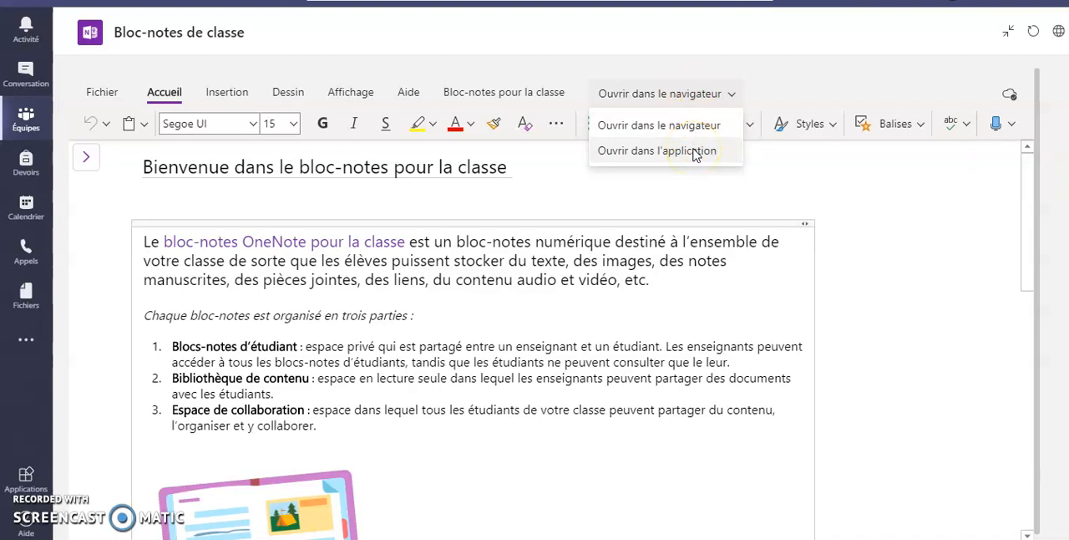
left_click(695, 154)
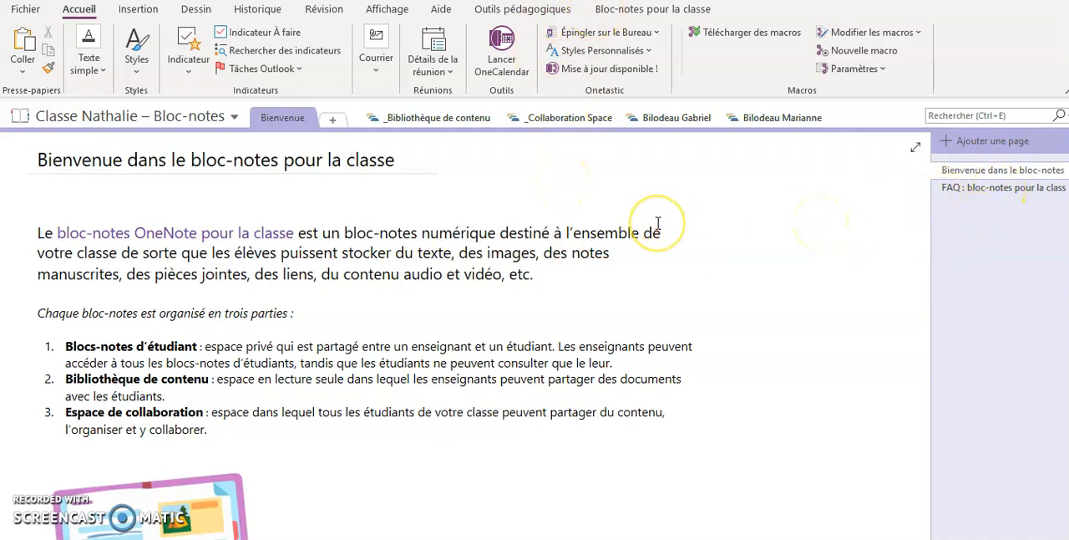
- Examine the FAQ page, the content library and the collaboration space, returning to the notebook's top level after each section group
scroll(658, 223, "down", 3)
scroll(657, 223, "up", 3)
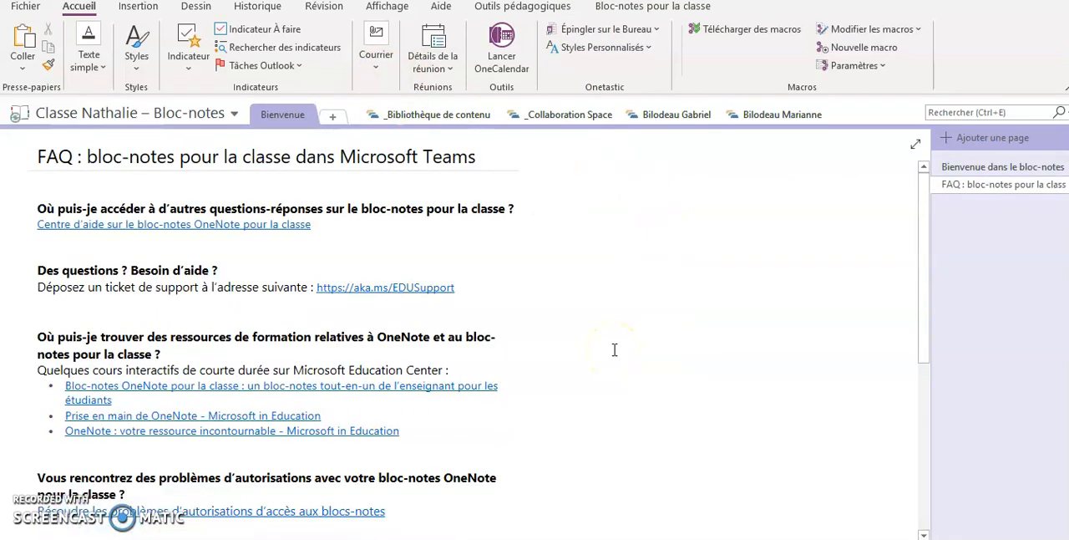
left_click(435, 124)
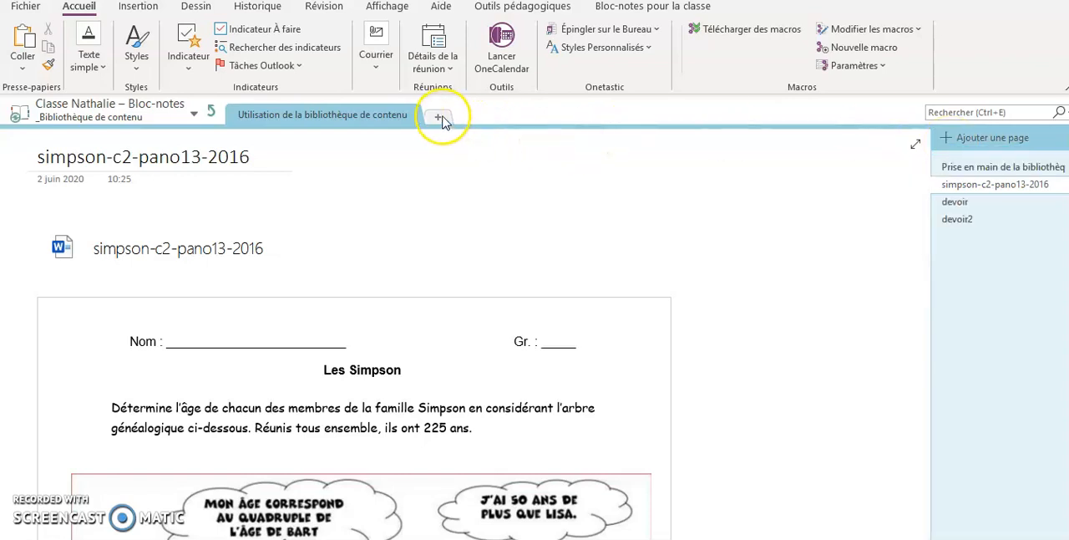
left_click(213, 114)
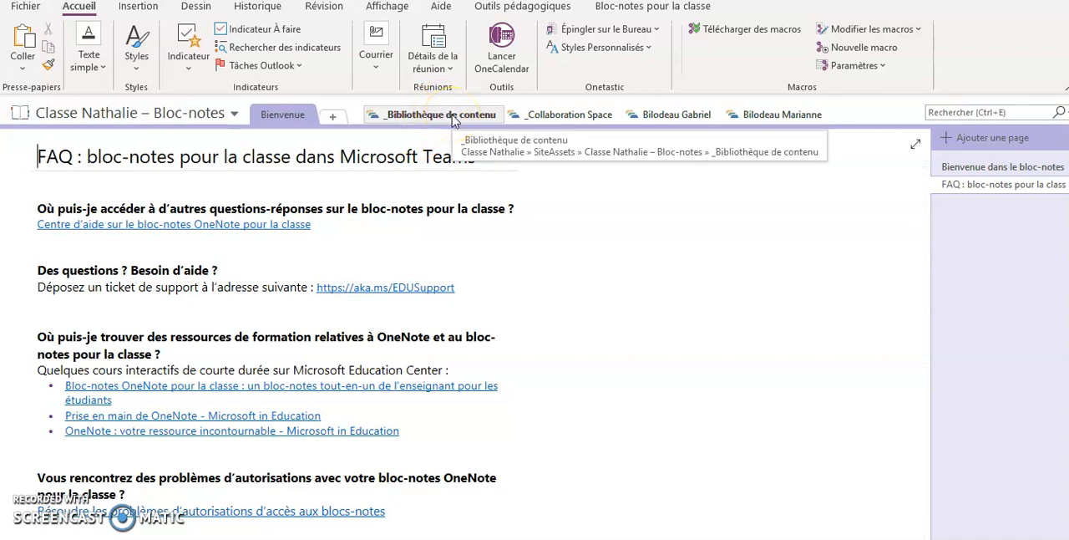
left_click(564, 115)
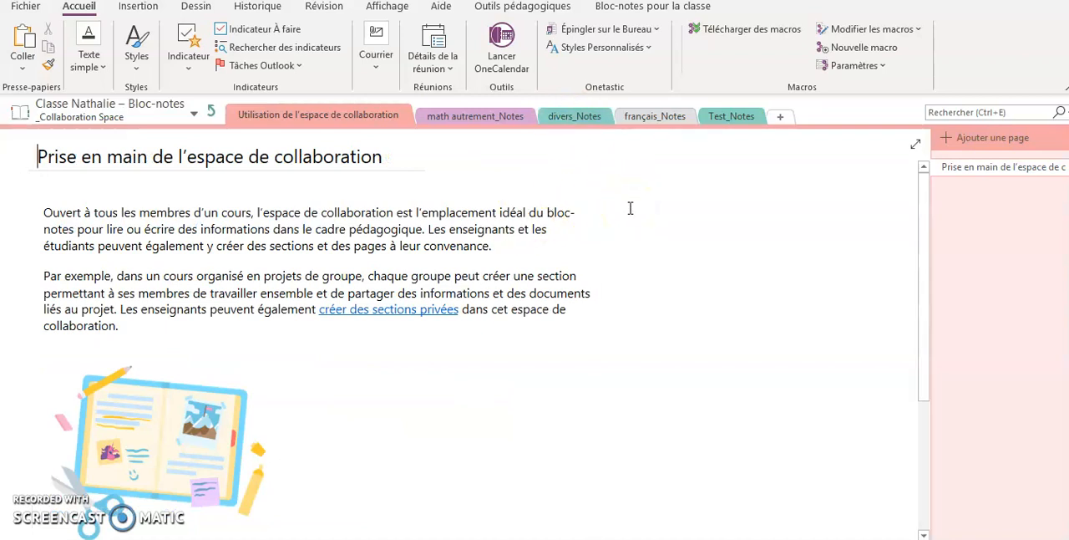
left_click(213, 111)
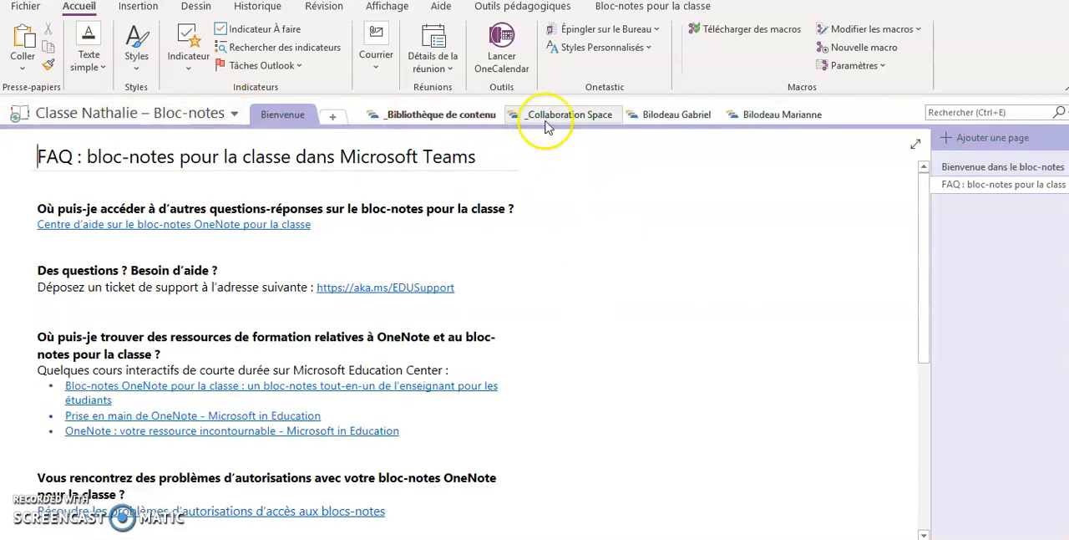
- View the Devoir and Travail à domicile sections in the first student's notebook, and return to the parent section group
left_click(674, 117)
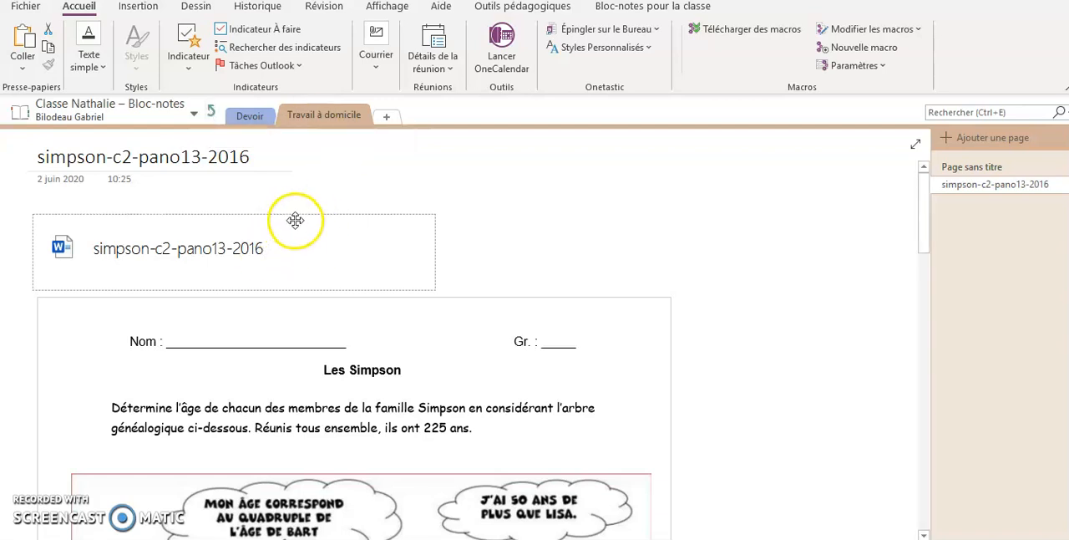
left_click(250, 118)
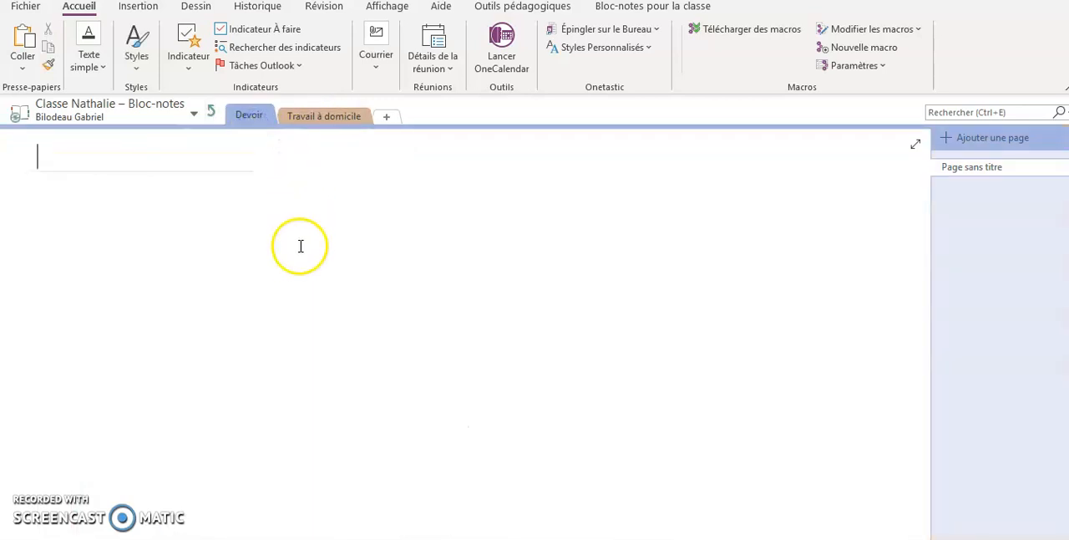
left_click(326, 118)
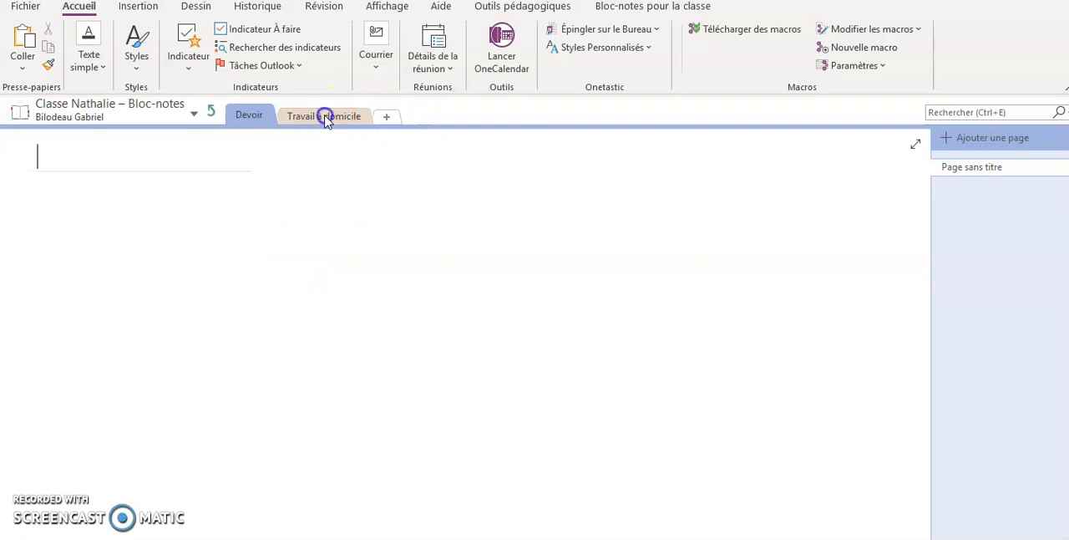
left_click(213, 117)
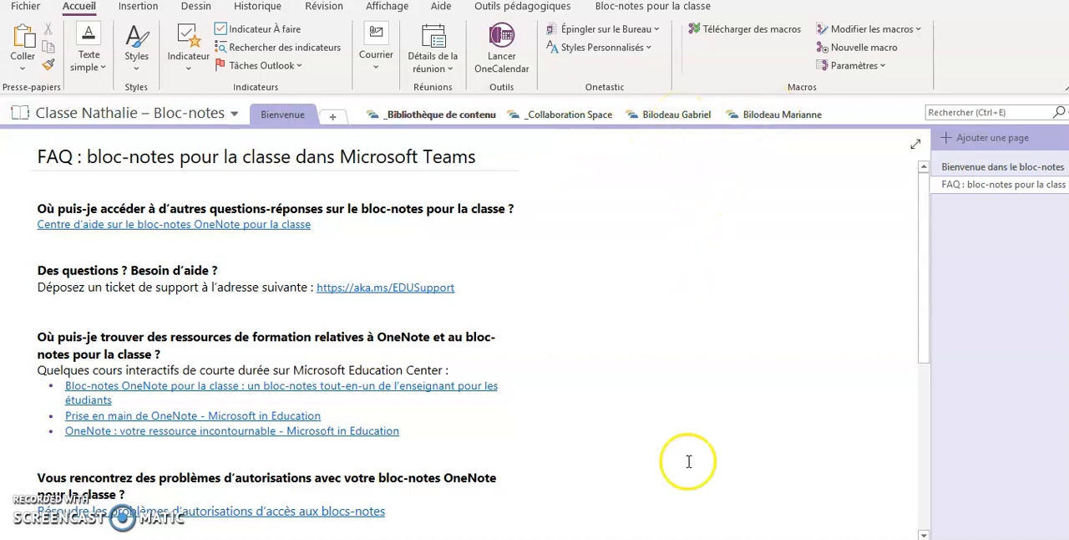
- Switch to the Microsoft Teams window in Edge and open the class notebook in the class team's Général channel
mouse_move(792, 539)
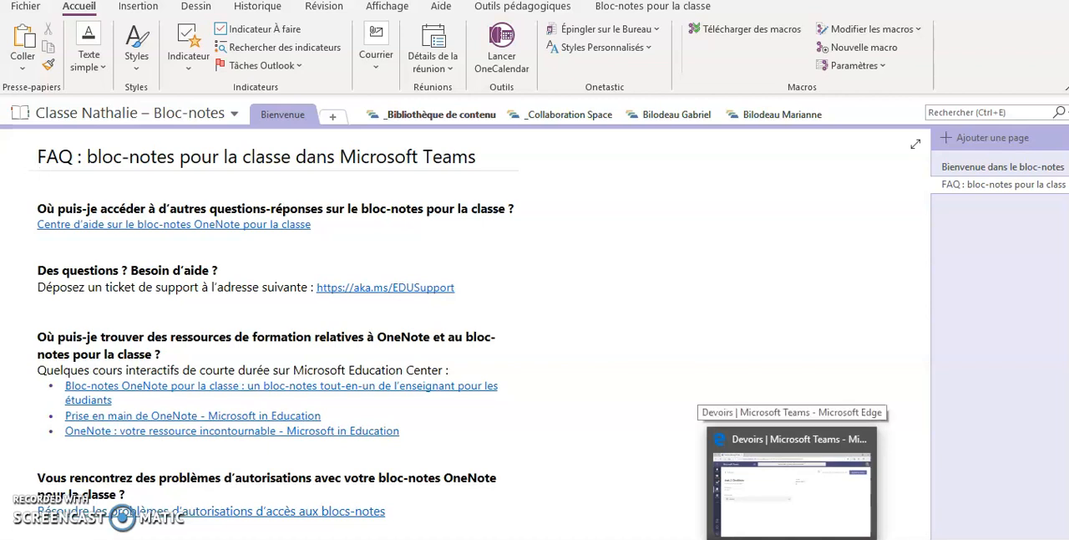
left_click(792, 484)
left_click(30, 192)
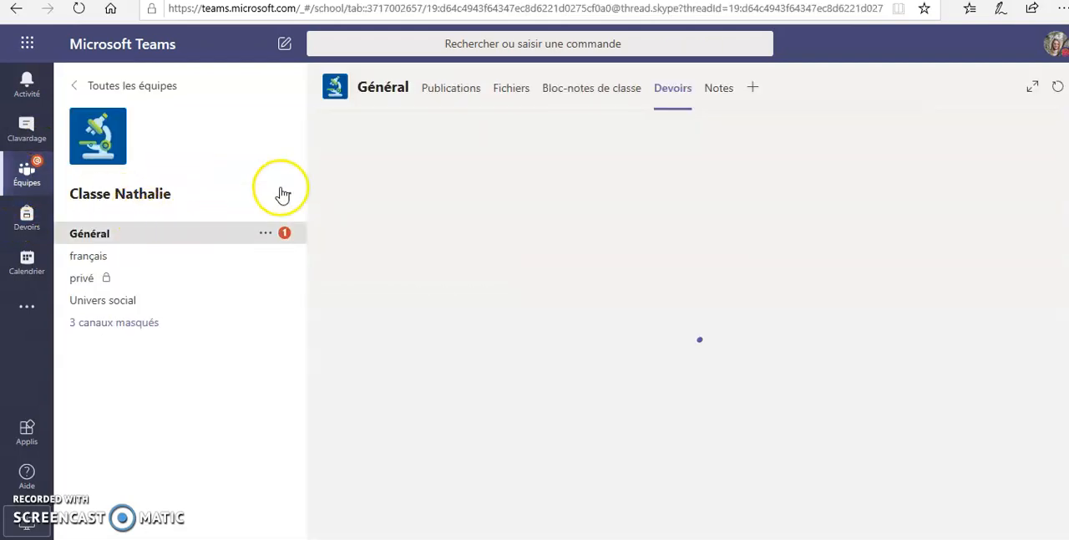
left_click(608, 99)
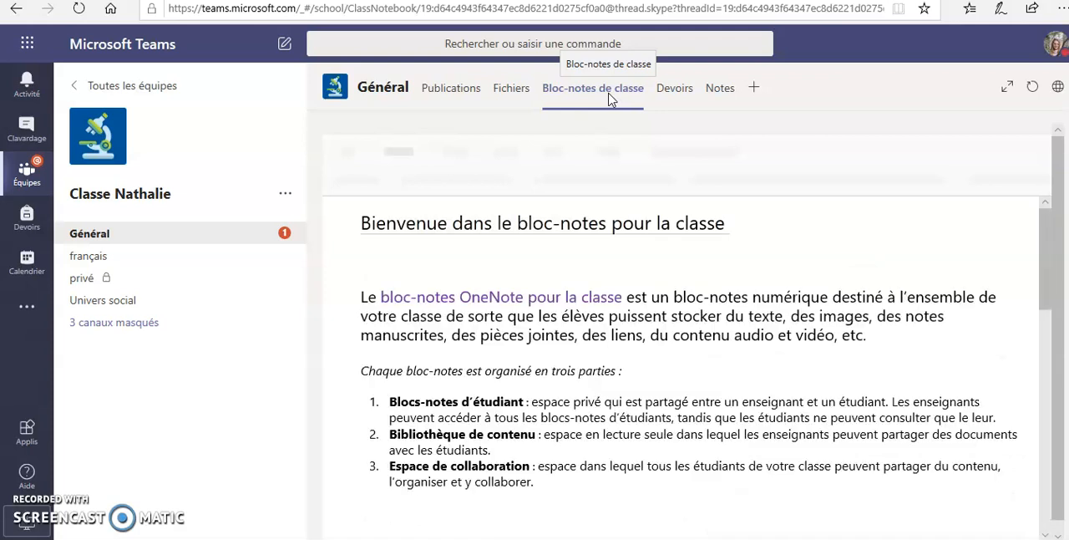
left_click(473, 225)
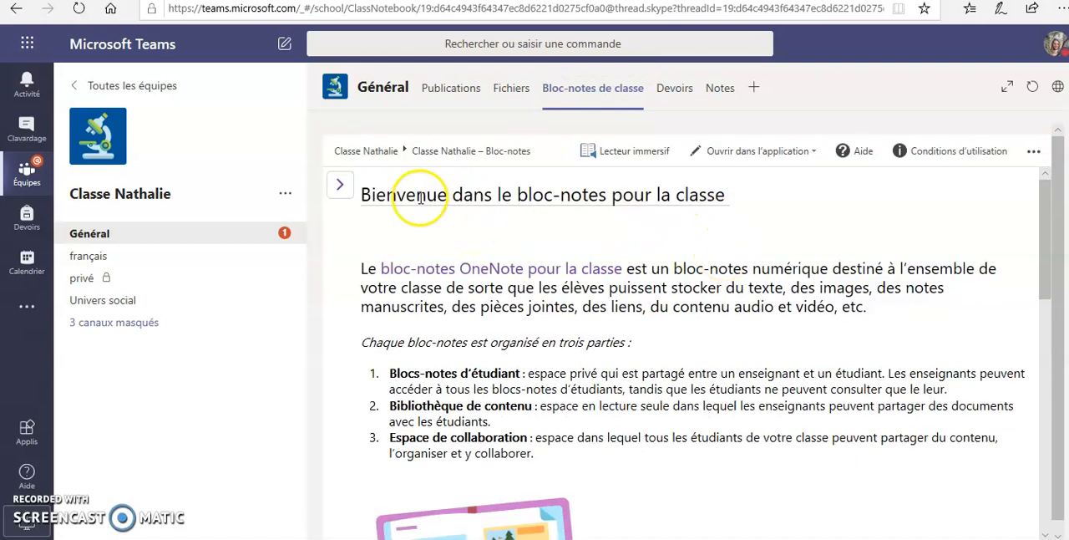
- Show the notebook's section navigation, expand the student's own section group and open its Devoir section
left_click(341, 185)
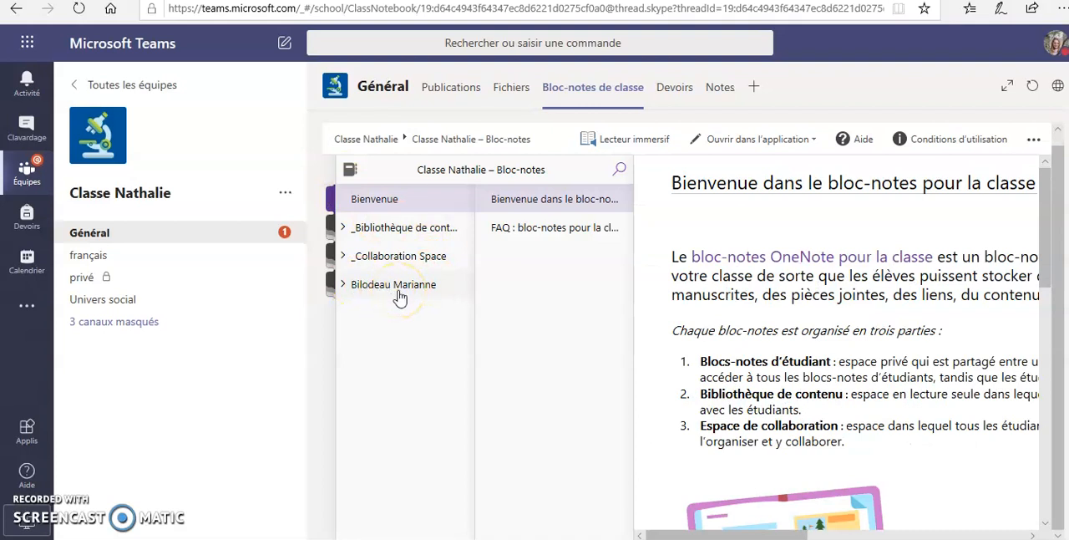
left_click(348, 286)
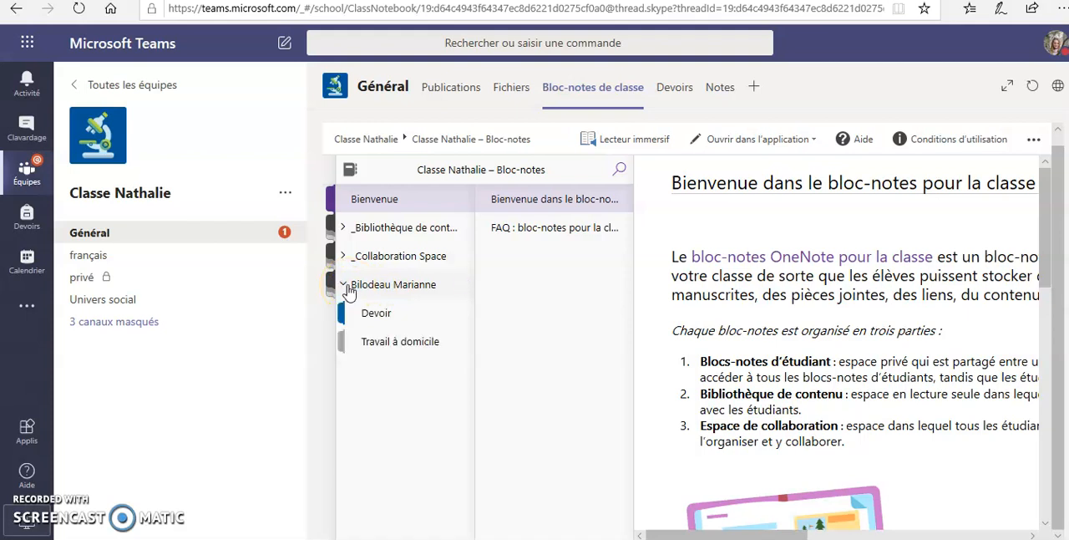
left_click(387, 313)
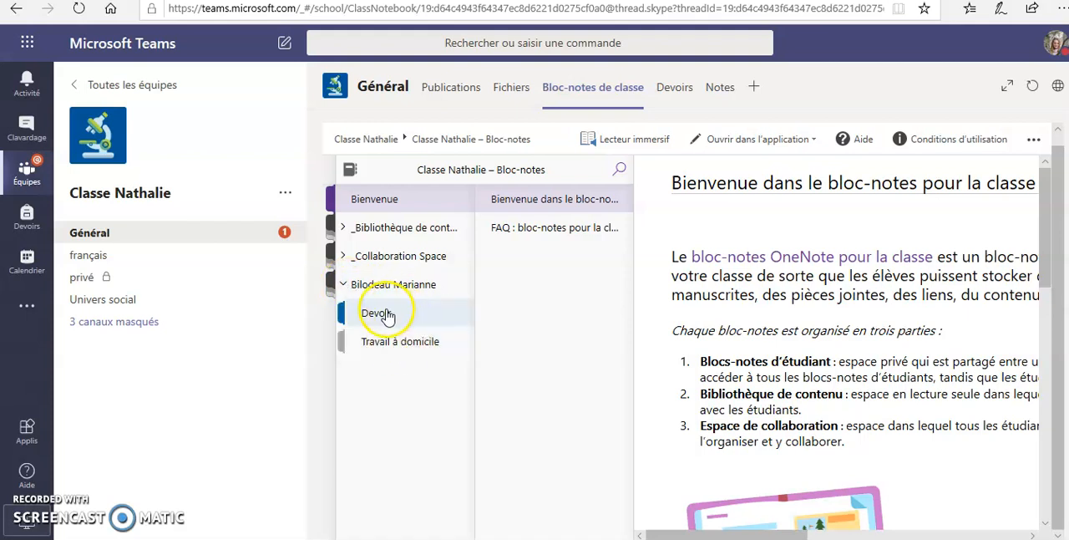